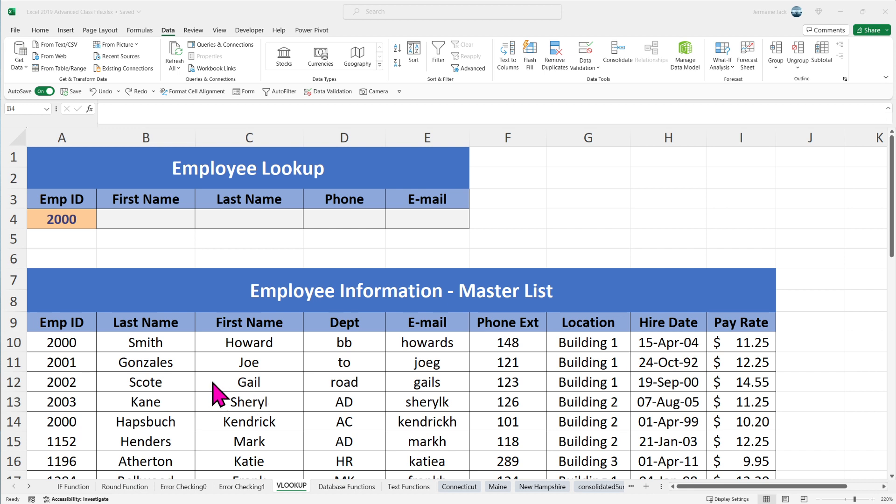
{"action": "scroll", "coordinate": [132, 350], "scroll_direction": "down", "scroll_amount": 1}
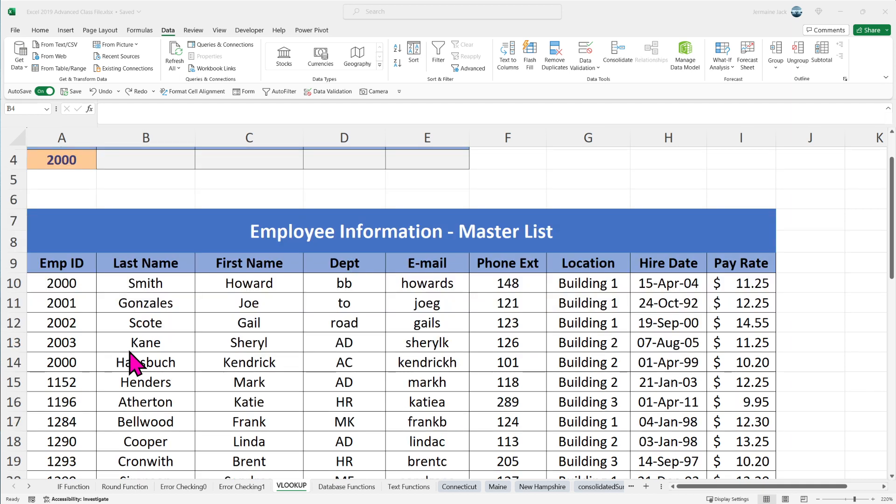
{"action": "left_click", "coordinate": [66, 275]}
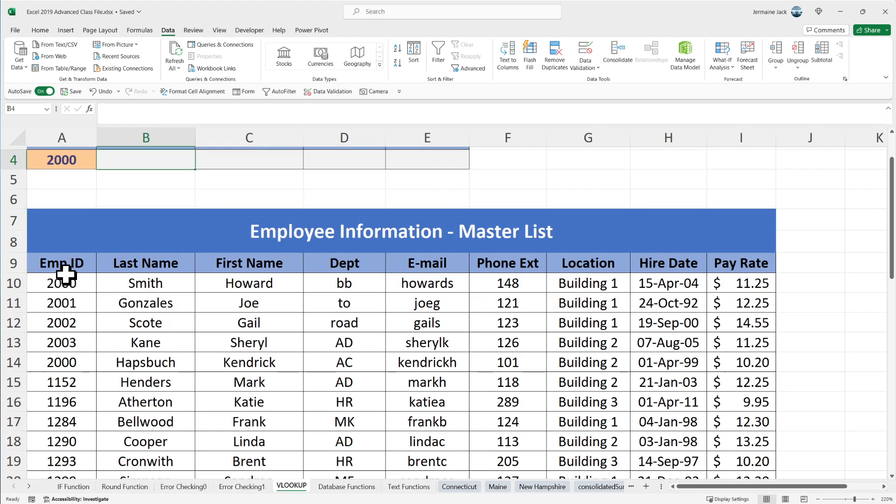
{"action": "left_click", "coordinate": [130, 263]}
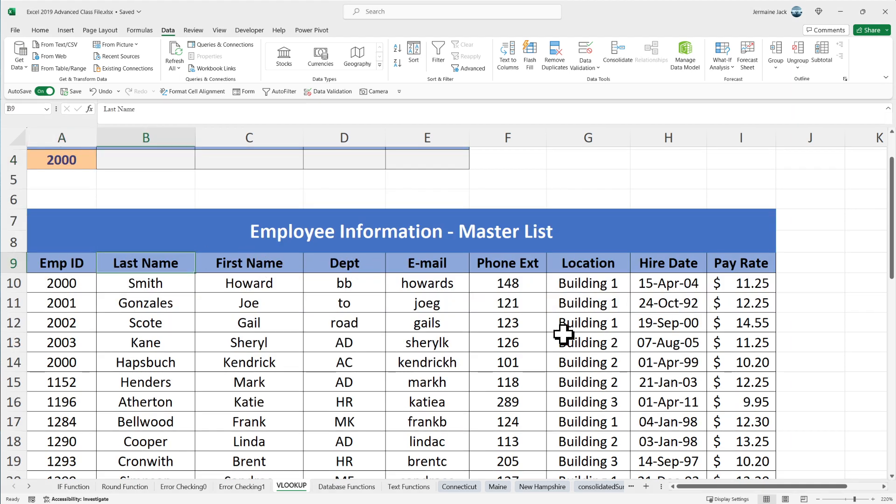
{"action": "scroll", "coordinate": [328, 404], "scroll_direction": "up", "scroll_amount": 1}
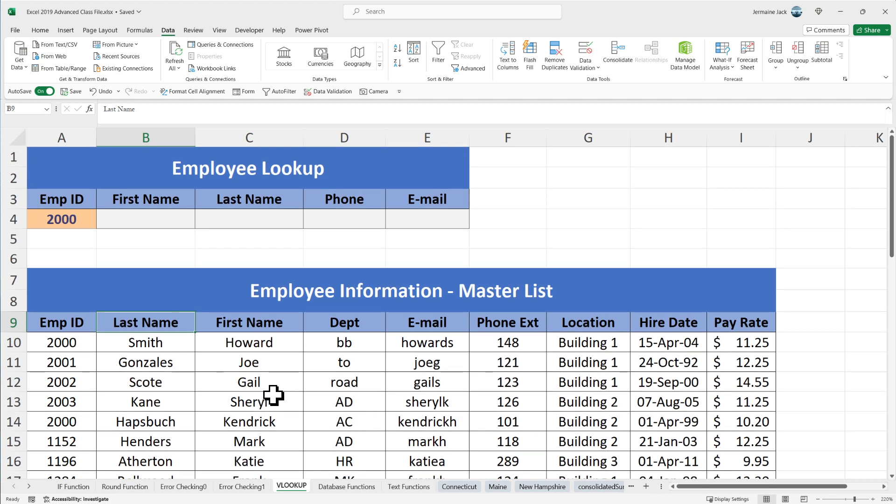
{"action": "left_click", "coordinate": [142, 222]}
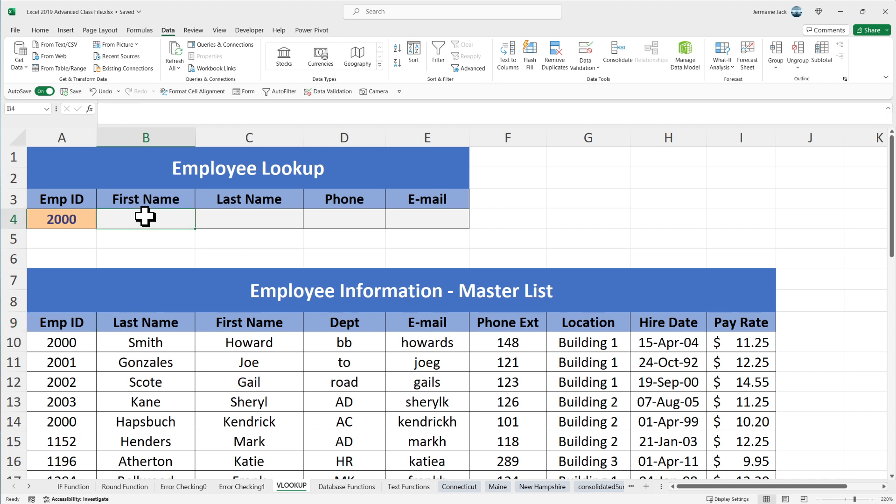
{"action": "type", "text": "=vl"}
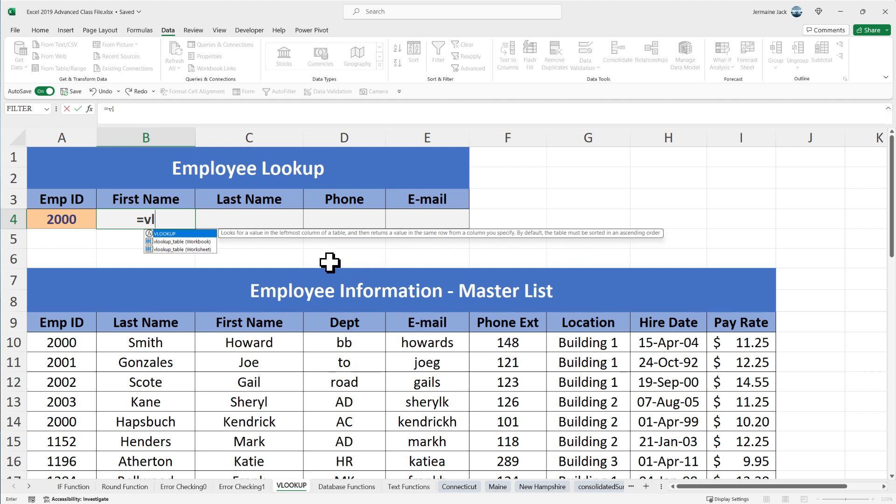
{"action": "key", "text": "Tab"}
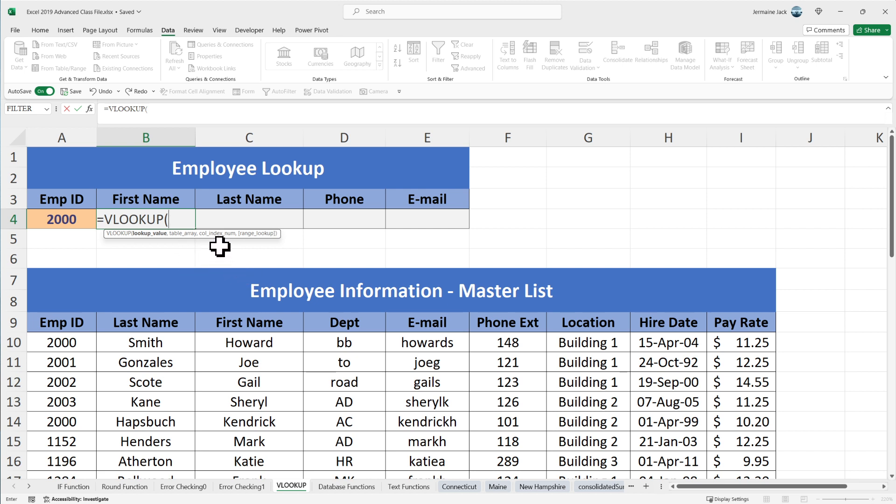
{"action": "key", "text": "BackSpace"}
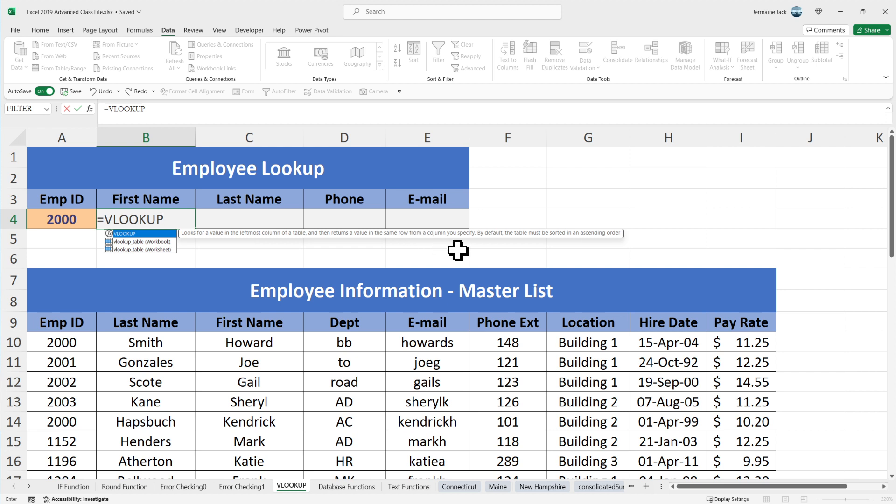
{"action": "key", "text": "Escape"}
{"action": "key", "text": "Escape"}
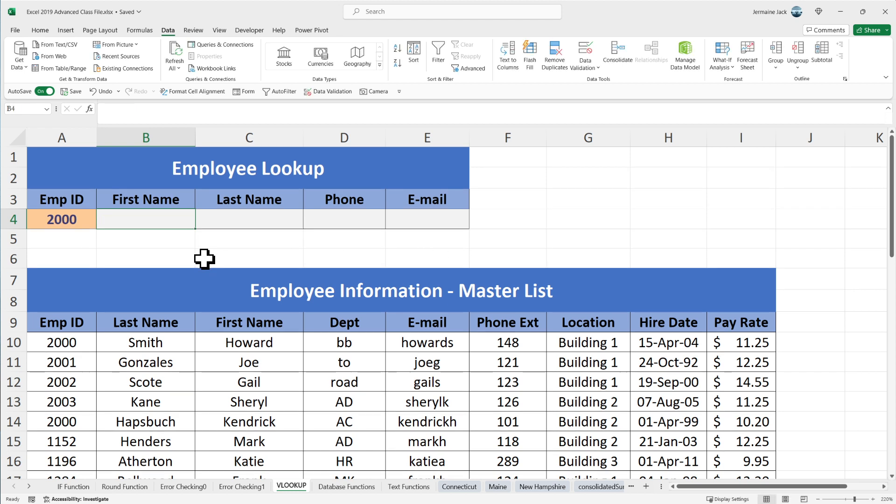
Step: Examine the lookup ID cell, the first employee record and the master list's column headings from Emp ID to Pay Rate
{"action": "left_click", "coordinate": [78, 220]}
{"action": "left_click", "coordinate": [69, 345]}
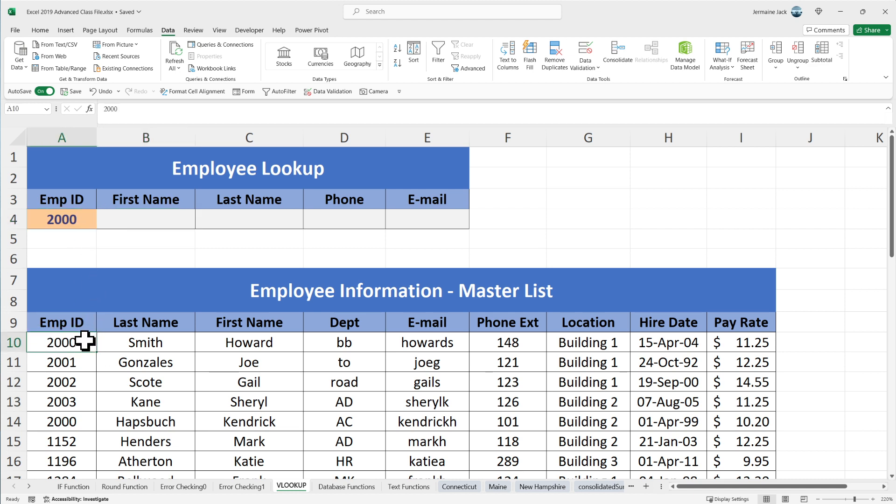
{"action": "left_click", "coordinate": [16, 343]}
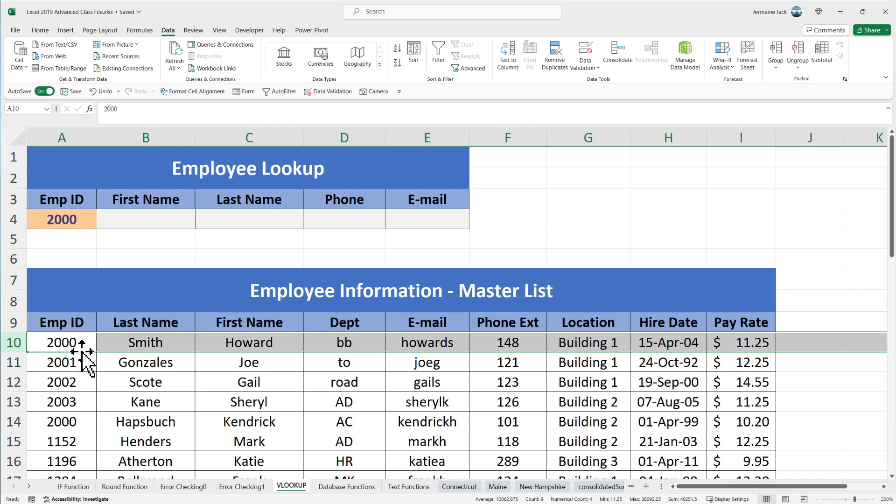
{"action": "left_click", "coordinate": [75, 324]}
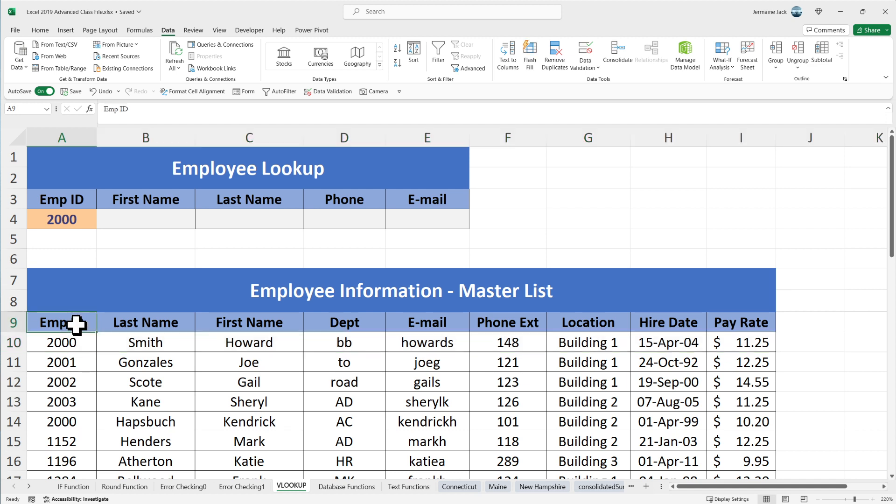
{"action": "left_click", "coordinate": [149, 322]}
{"action": "left_click", "coordinate": [267, 322]}
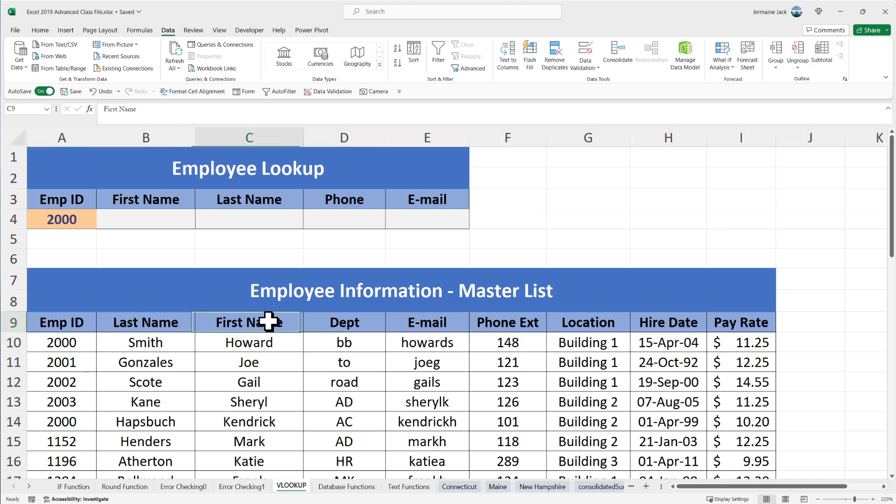
{"action": "left_click", "coordinate": [367, 324]}
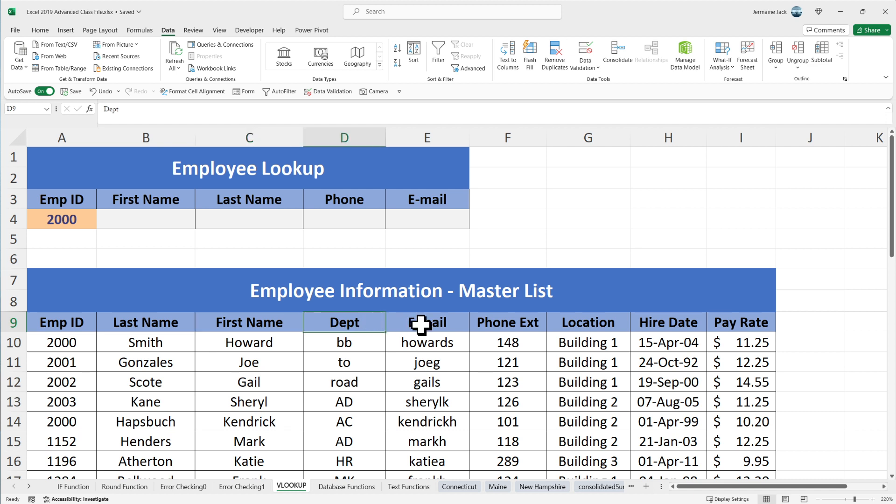
{"action": "left_click", "coordinate": [439, 324]}
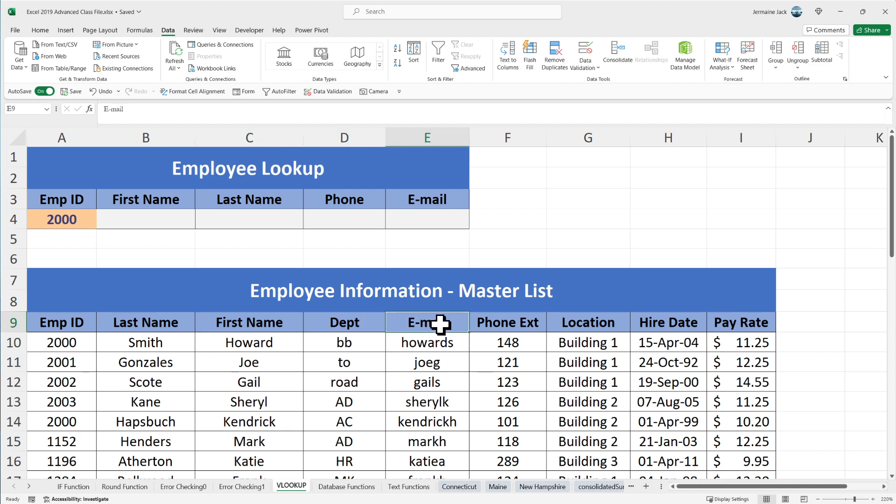
{"action": "left_click", "coordinate": [509, 323]}
{"action": "left_click", "coordinate": [611, 322]}
{"action": "left_click", "coordinate": [663, 323]}
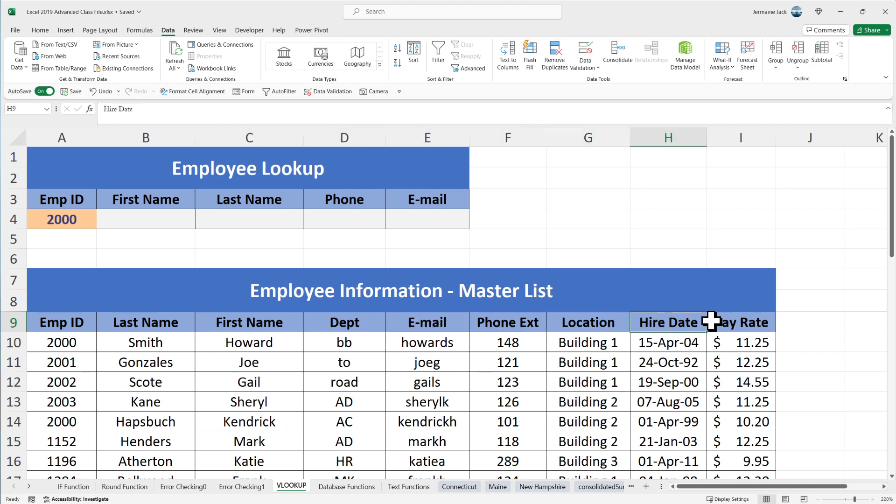
{"action": "left_click", "coordinate": [714, 323]}
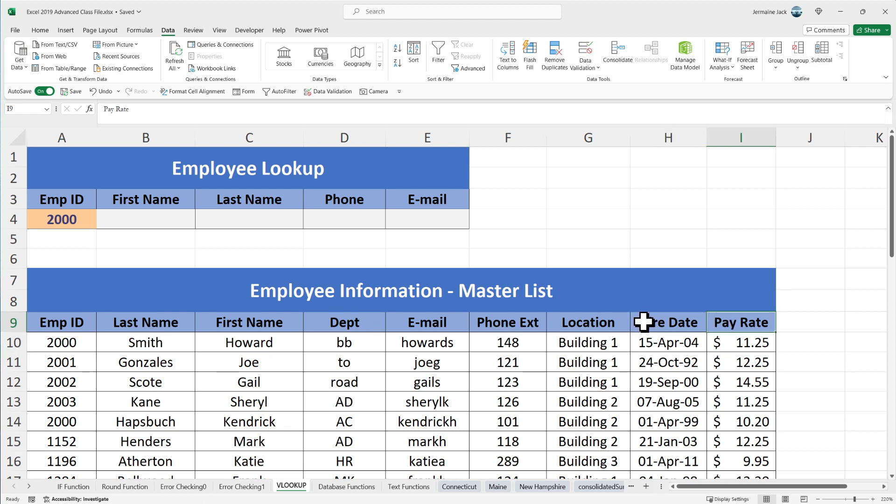
{"action": "left_click", "coordinate": [11, 342]}
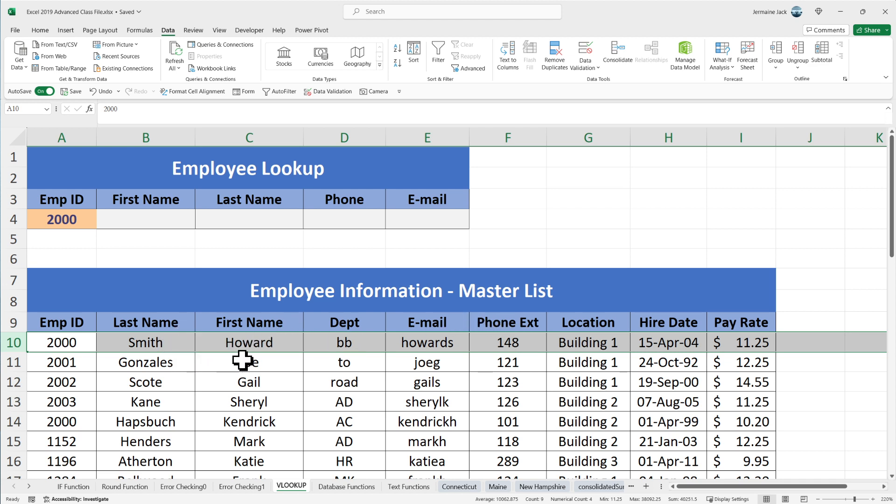
Step: Start a VLOOKUP formula in the First Name lookup cell B4 with A4 as the lookup value
{"action": "left_click", "coordinate": [154, 225]}
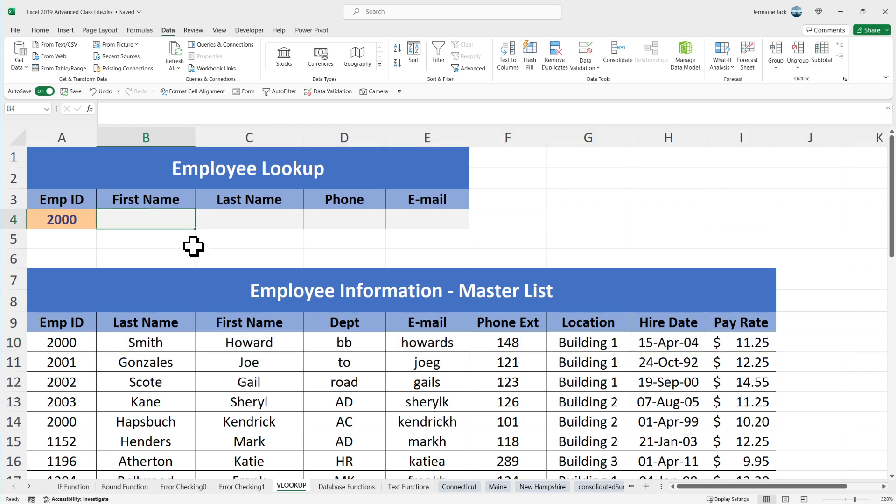
{"action": "type", "text": "="}
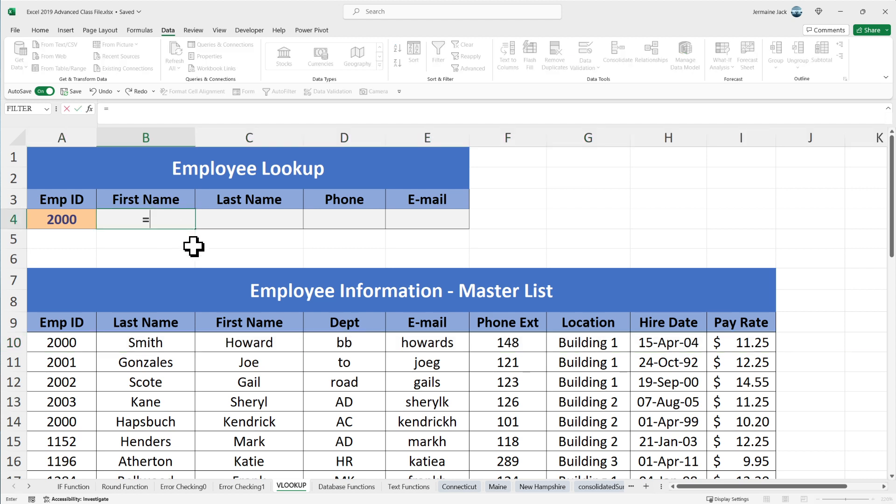
{"action": "type", "text": "vlo"}
{"action": "key", "text": "Tab"}
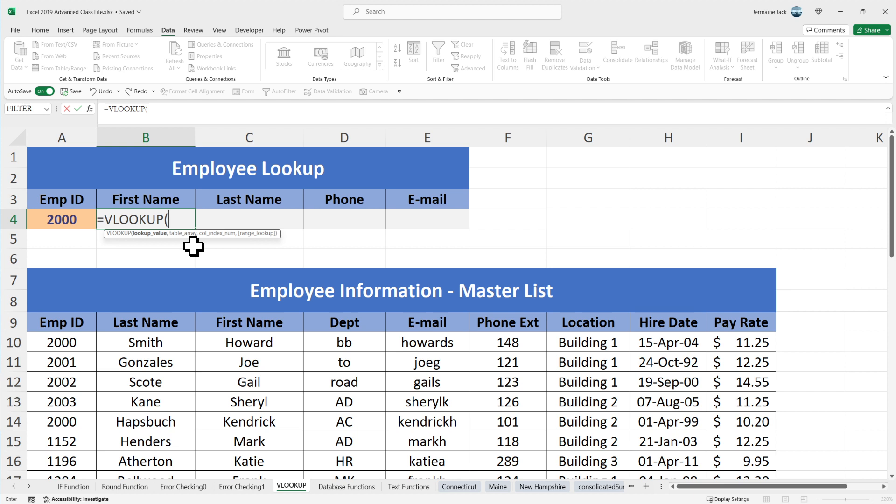
{"action": "left_click", "coordinate": [64, 219]}
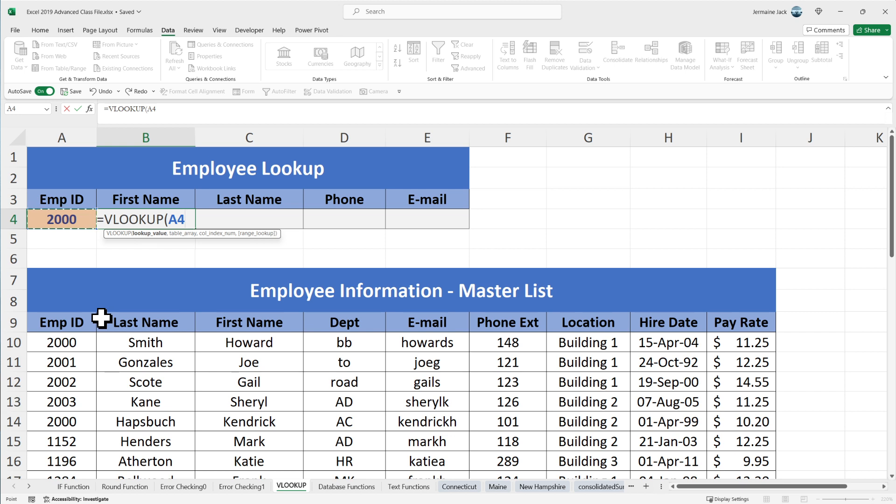
{"action": "type", "text": ","}
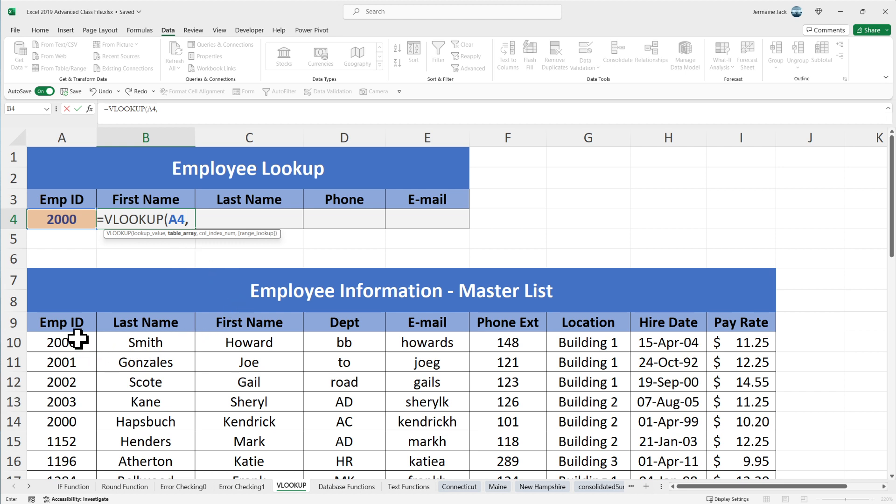
Step: Set the formula's table array to the whole master list including its headings, as the absolute range $A$9:$I$46
{"action": "left_click", "coordinate": [59, 327]}
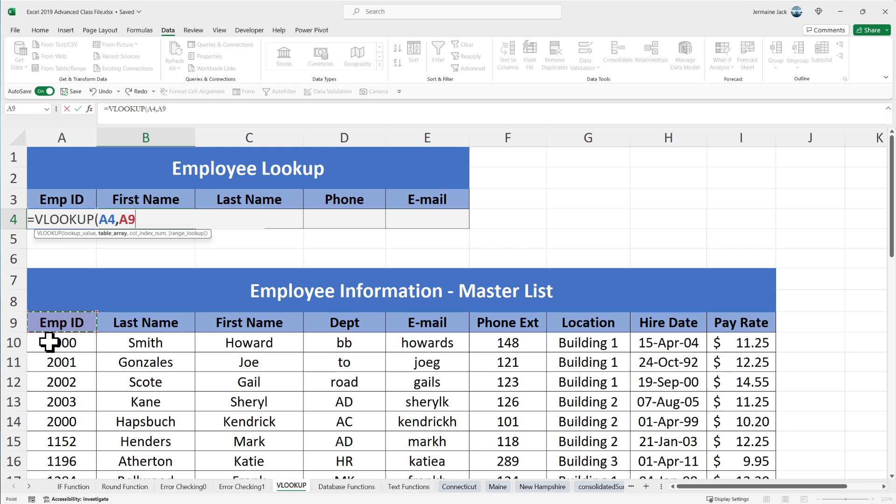
{"action": "key", "text": "ctrl+shift+Right"}
{"action": "key", "text": "ctrl+shift+Down"}
{"action": "scroll", "coordinate": [49, 342], "scroll_direction": "up", "scroll_amount": 10}
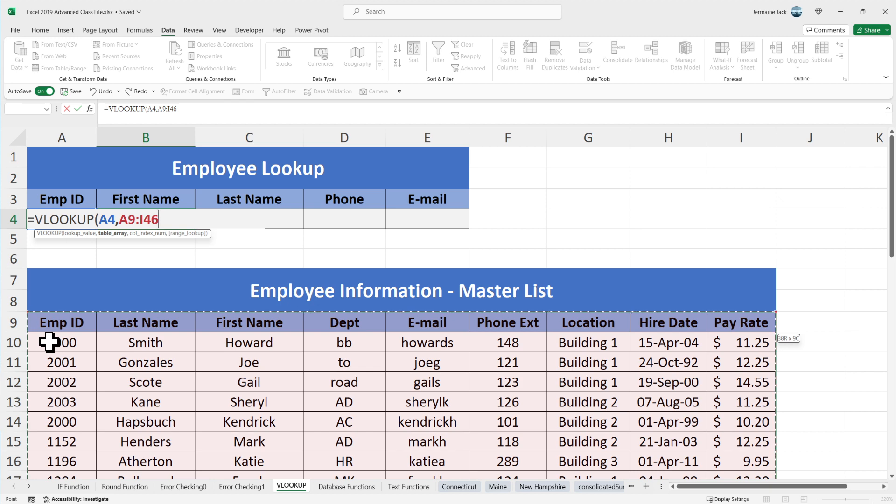
{"action": "key", "text": "F4"}
{"action": "type", "text": ","}
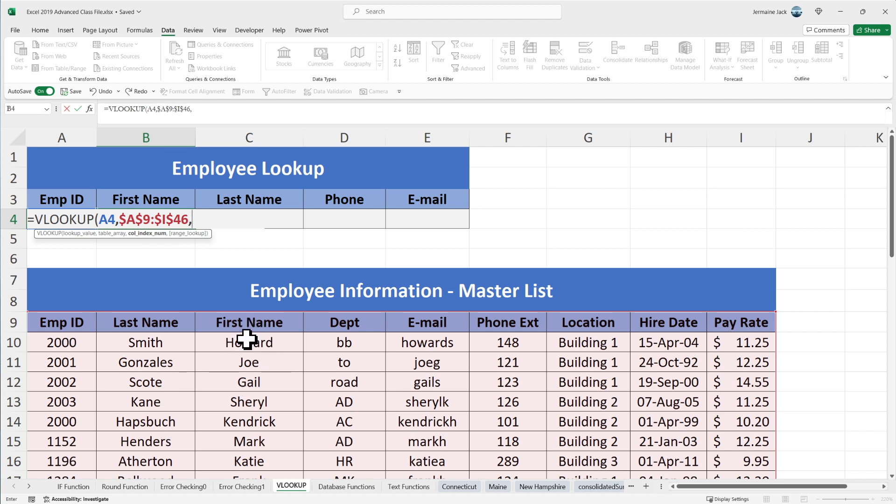
Step: Complete the VLOOKUP in B4 with column index 3 and FALSE for an exact match, and commit the formula
{"action": "type", "text": "3"}
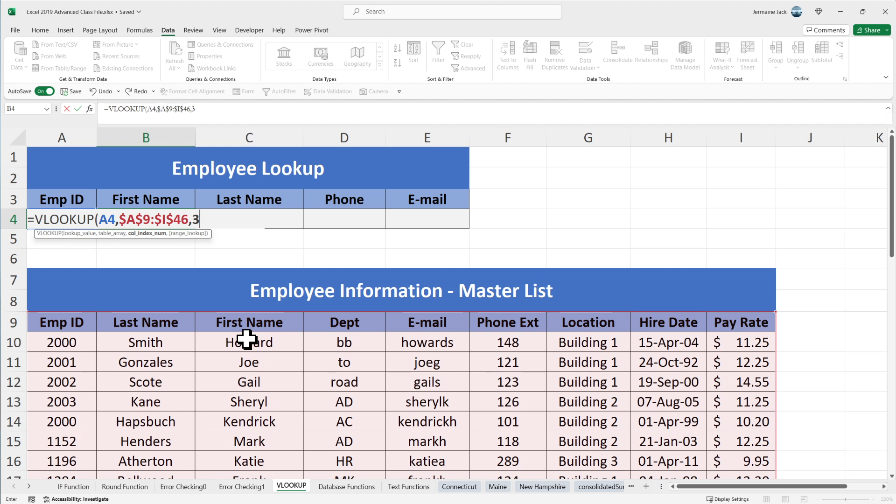
{"action": "type", "text": ","}
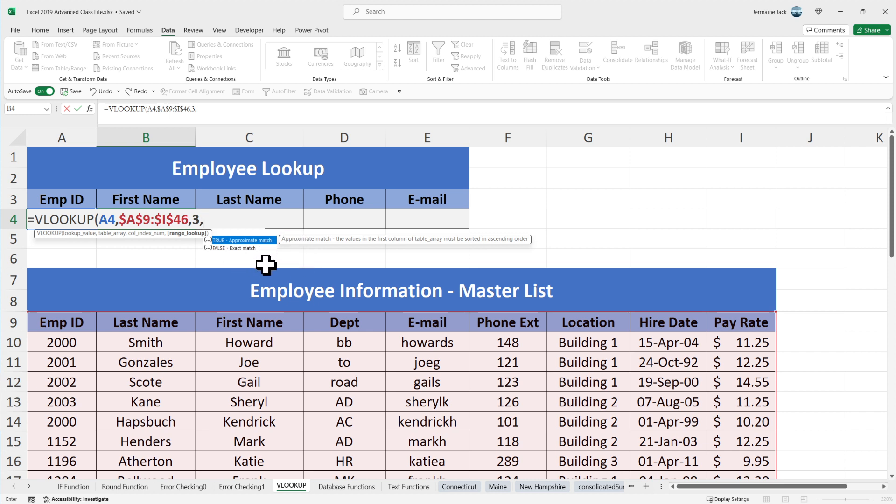
{"action": "type", "text": "false"}
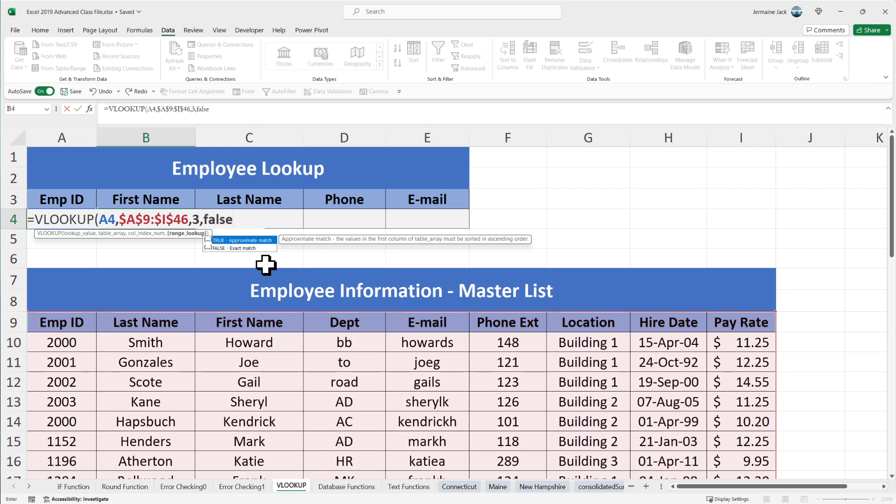
{"action": "type", "text": ")"}
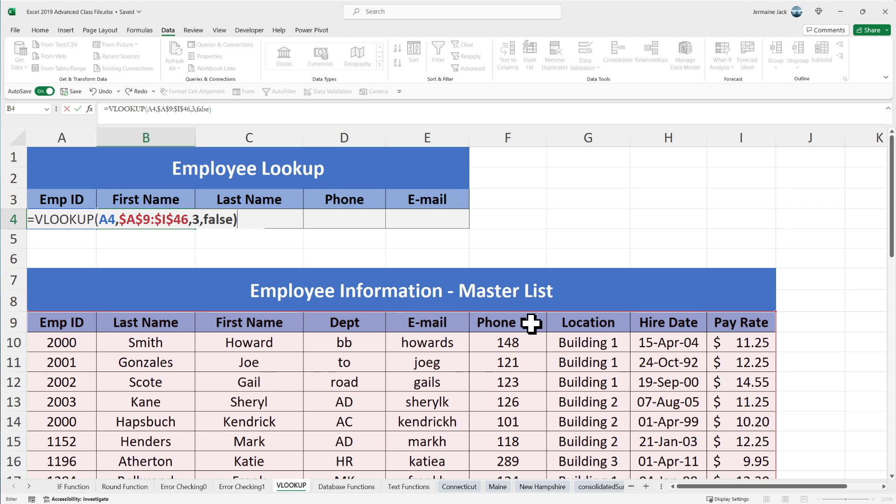
{"action": "right_click", "coordinate": [474, 422]}
{"action": "left_click", "coordinate": [150, 219]}
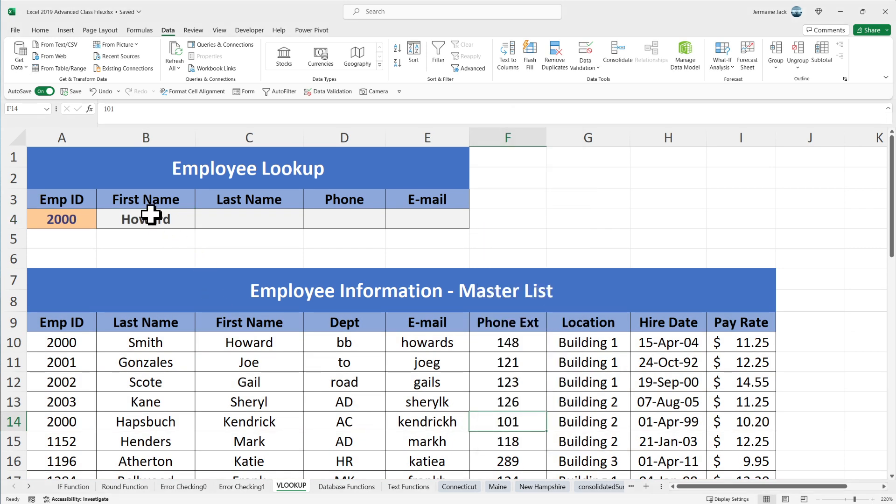
Step: Review the arguments of the VLOOKUP formula in B4 and compare its result with the master list's First Name column
{"action": "left_click", "coordinate": [150, 215]}
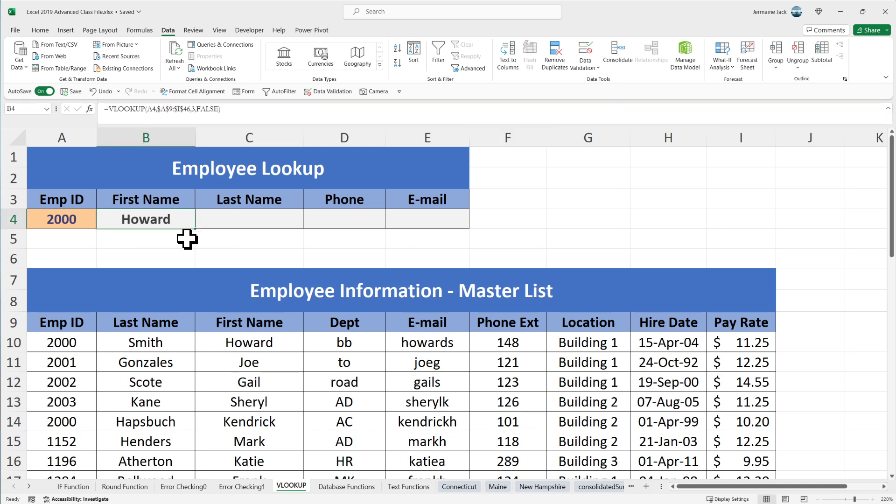
{"action": "key", "text": "F2"}
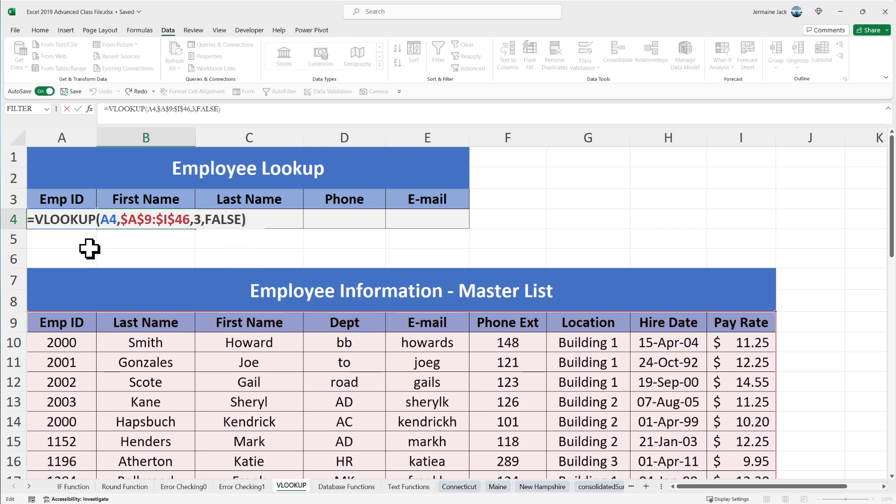
{"action": "left_click", "coordinate": [77, 109]}
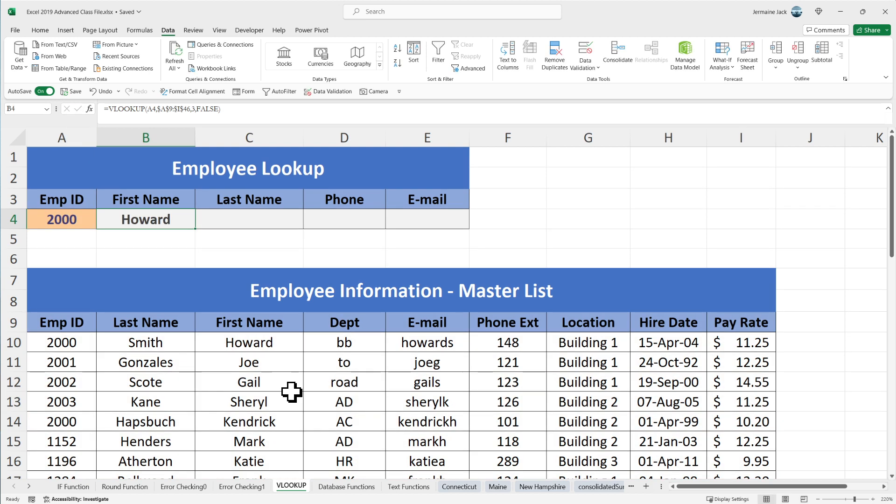
{"action": "left_click", "coordinate": [265, 350]}
{"action": "left_click", "coordinate": [149, 220]}
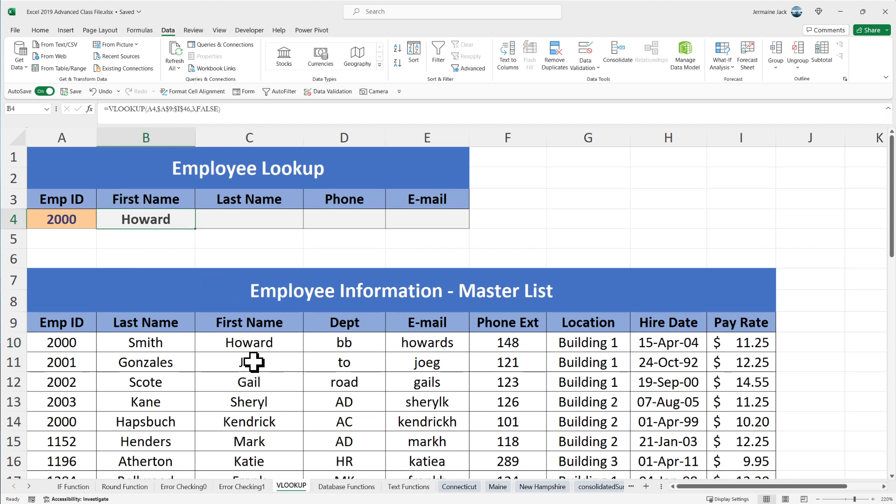
Step: Try to fill the VLOOKUP formula from B4 across into the Last Name lookup cell C4
{"action": "left_click", "coordinate": [267, 219]}
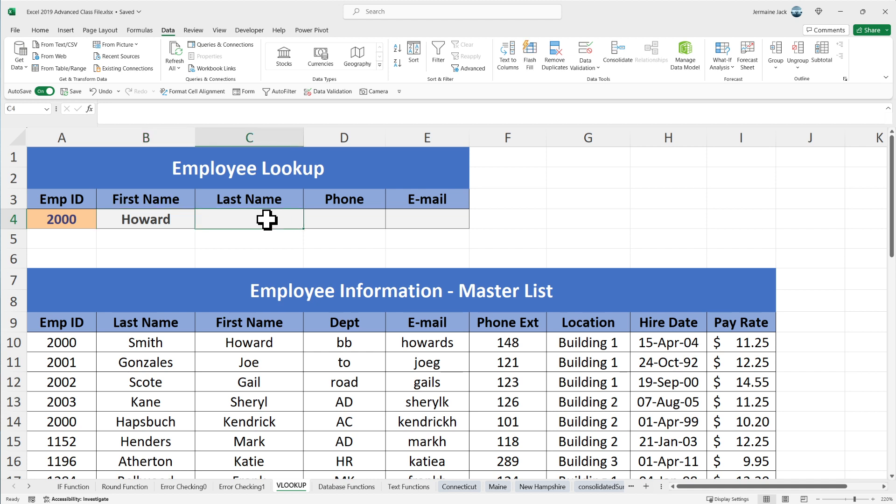
{"action": "left_click", "coordinate": [178, 219]}
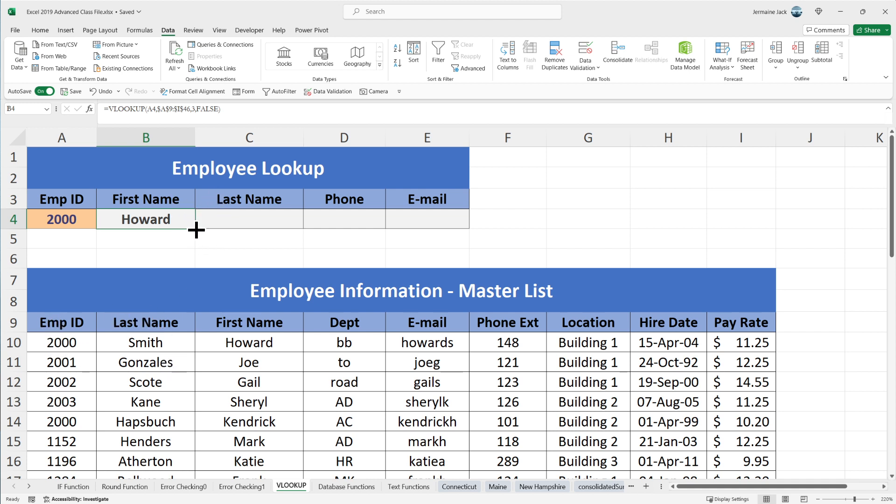
{"action": "left_click_drag", "start_coordinate": [196, 229], "coordinate": [282, 233]}
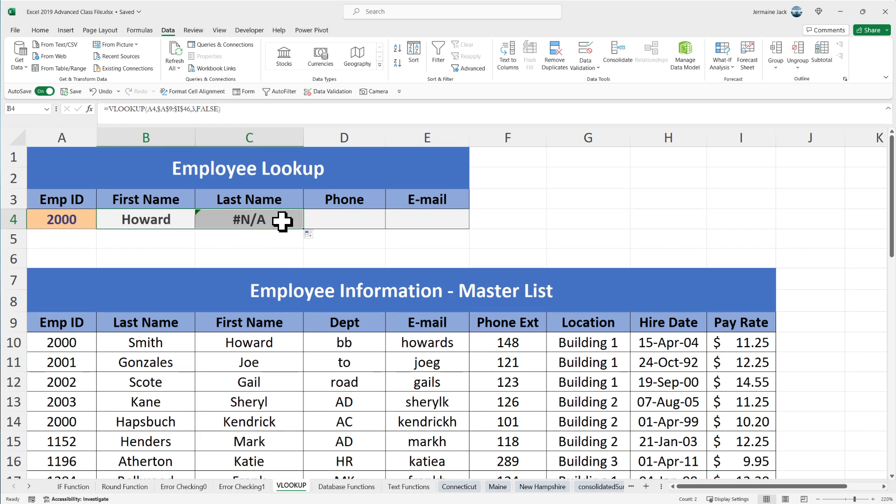
Step: Make the lookup value in the B4 VLOOKUP formula an absolute reference, $A$4, and commit the formula
{"action": "left_click", "coordinate": [176, 222]}
{"action": "left_click", "coordinate": [151, 110]}
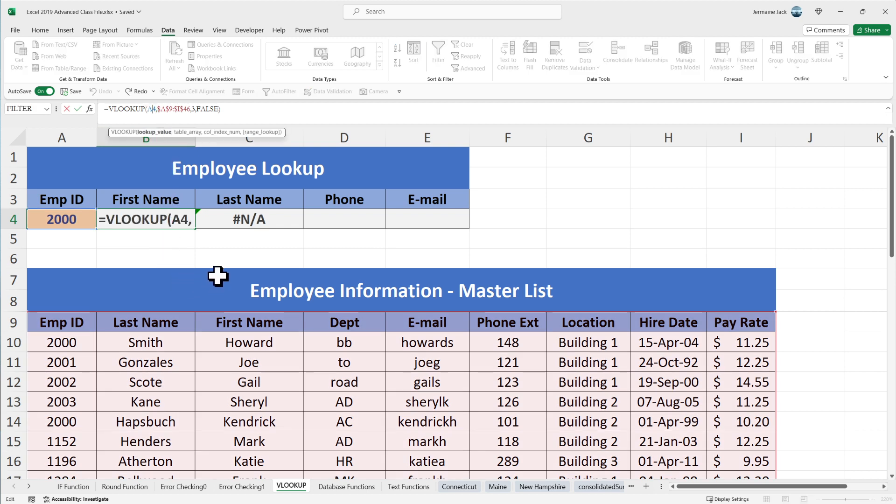
{"action": "key", "text": "F4"}
{"action": "left_click", "coordinate": [78, 109]}
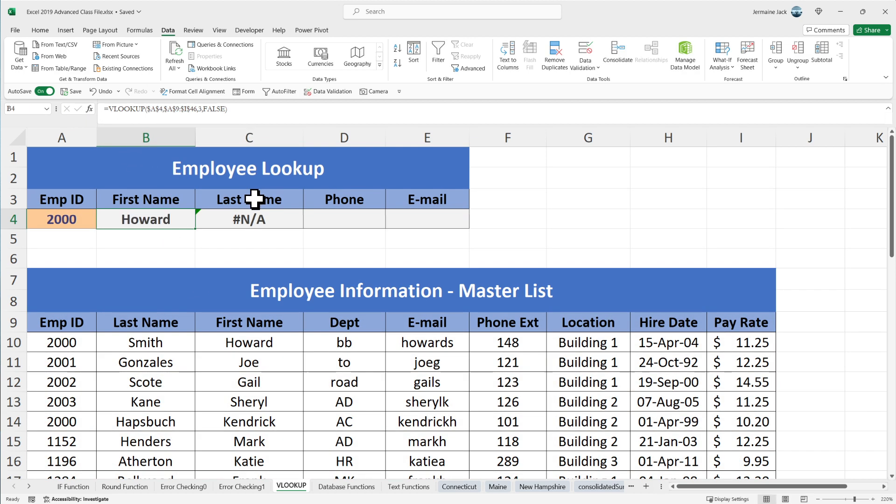
Step: Clear the Last Name lookup cell C4 and fill it again with the corrected VLOOKUP formula from B4
{"action": "left_click", "coordinate": [260, 218]}
{"action": "key", "text": "Delete"}
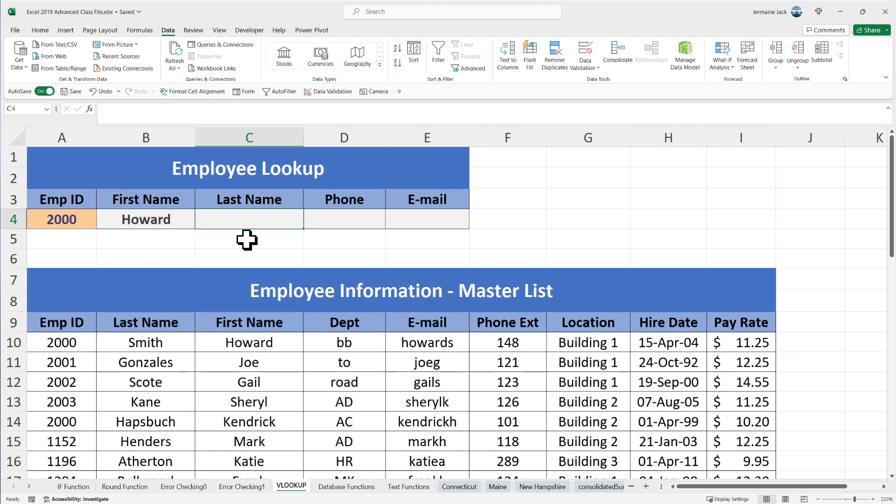
{"action": "left_click", "coordinate": [181, 213]}
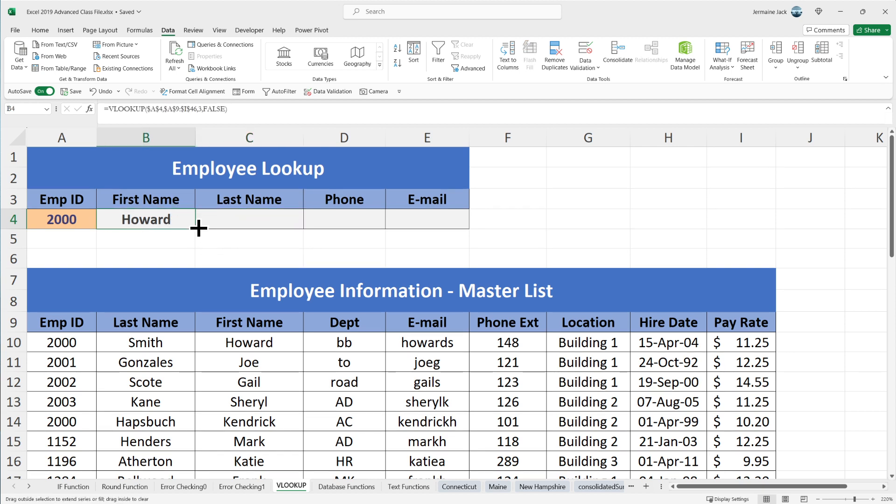
{"action": "left_click_drag", "start_coordinate": [198, 226], "coordinate": [300, 237]}
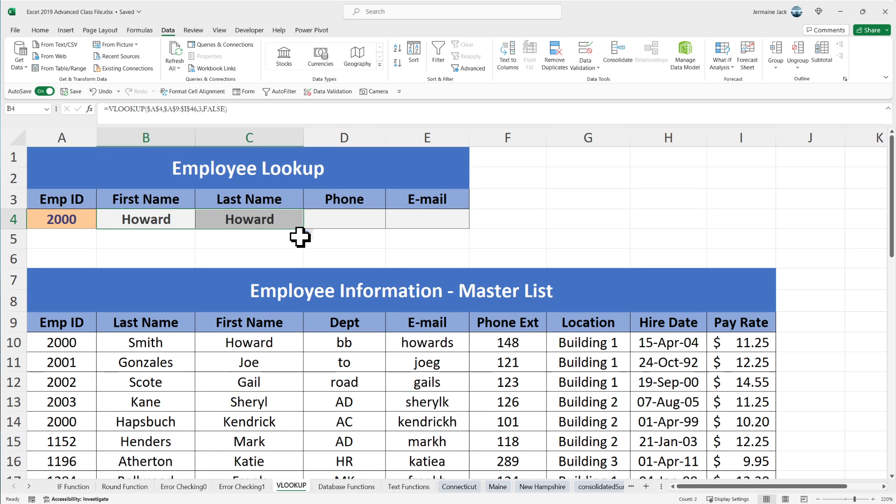
Step: Set the column index of the VLOOKUP formula in C4 to 2 so it returns the last name
{"action": "left_click", "coordinate": [269, 219]}
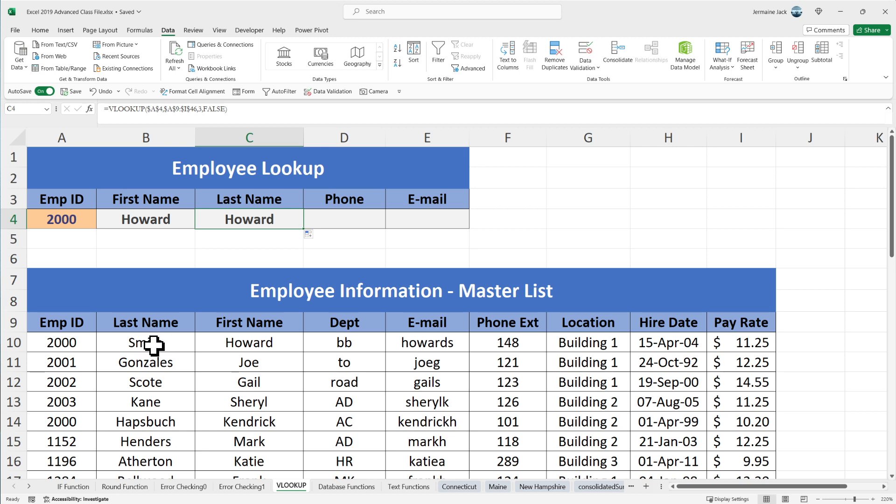
{"action": "left_click", "coordinate": [203, 111]}
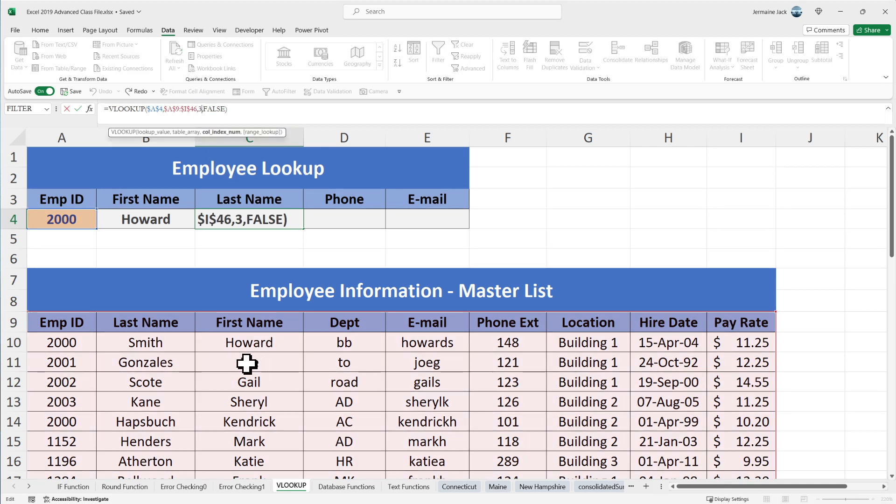
{"action": "key", "text": "BackSpace"}
{"action": "type", "text": "2"}
{"action": "key", "text": "Return"}
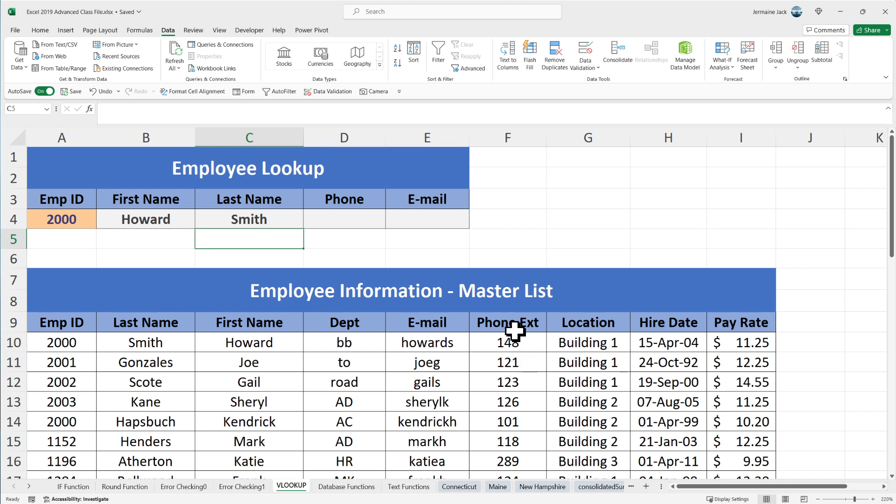
Step: Fill the C4 formula into the Phone lookup cell D4 and set its column index to 6 for Phone Ext
{"action": "left_click", "coordinate": [277, 223]}
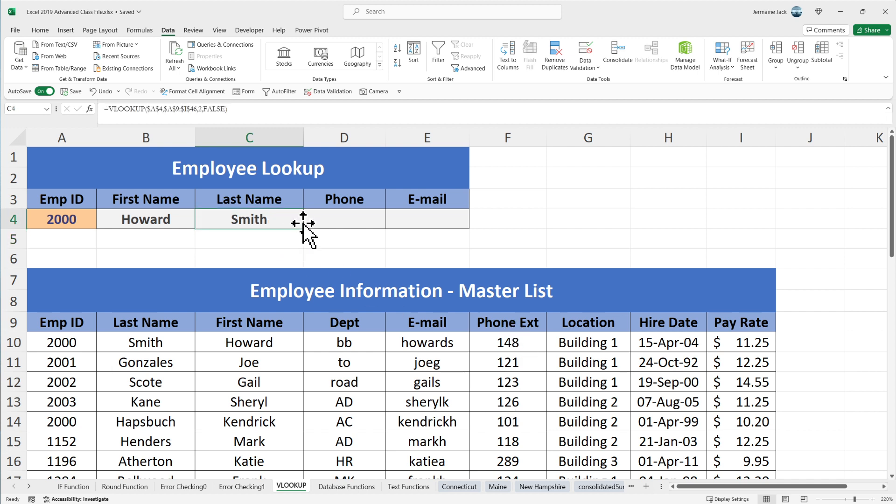
{"action": "left_click_drag", "start_coordinate": [305, 229], "coordinate": [369, 227]}
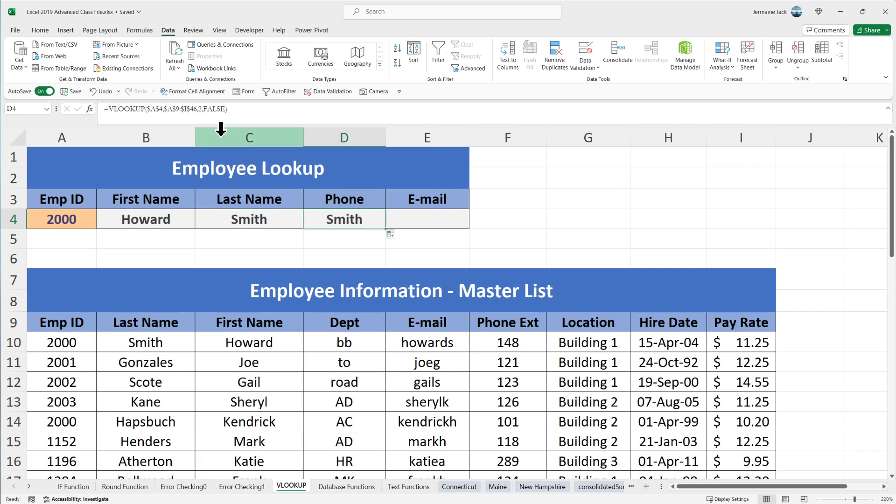
{"action": "left_click", "coordinate": [201, 109]}
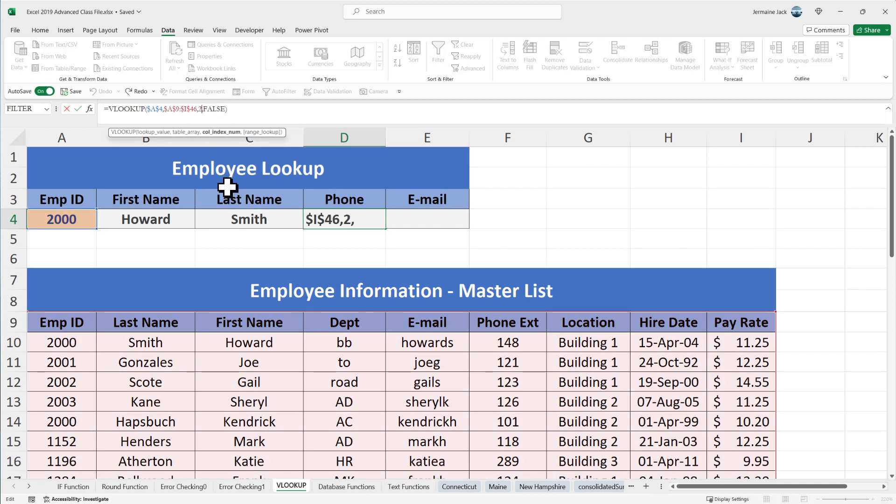
{"action": "key", "text": "BackSpace"}
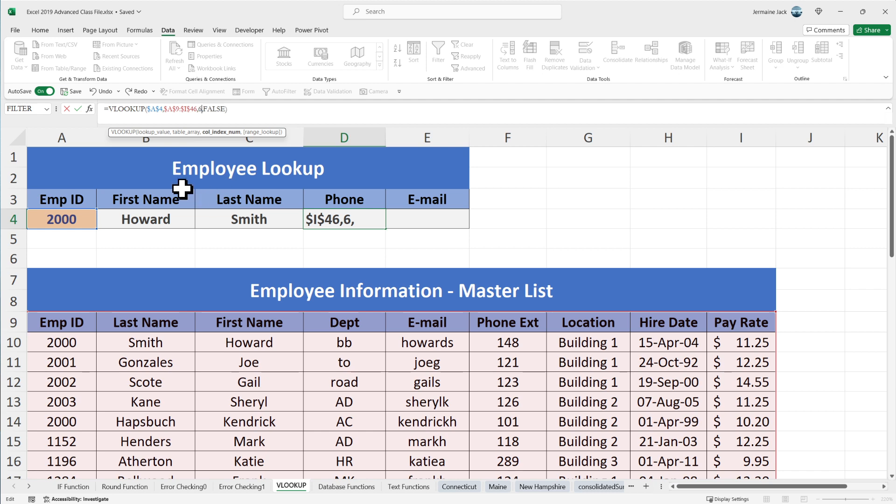
{"action": "left_click", "coordinate": [78, 110]}
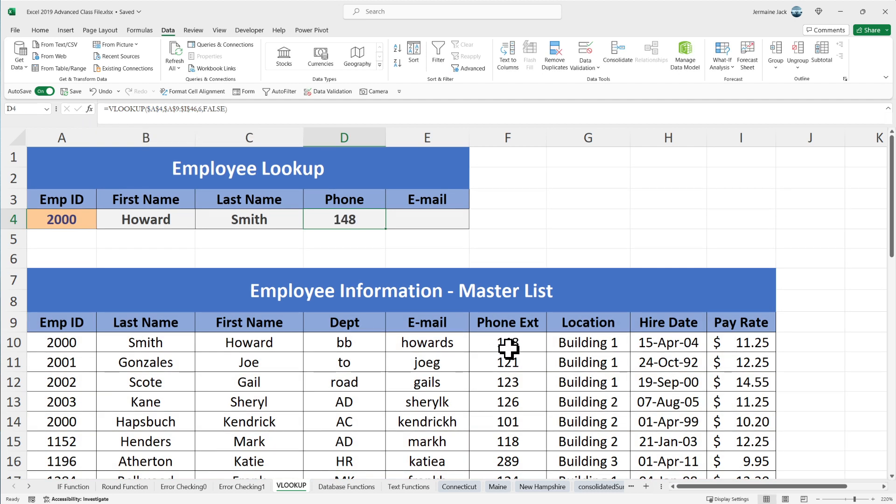